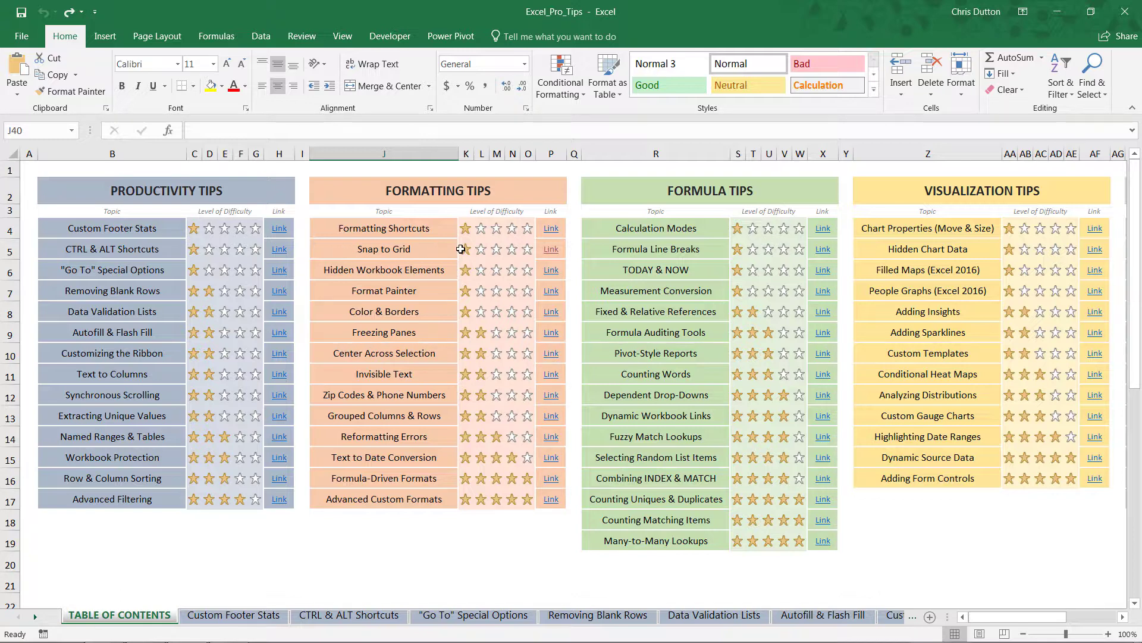
Follow the Link in cell P5 next to Snap to Grid in the table of contents.
left_click(552, 254)
left_click(552, 254)
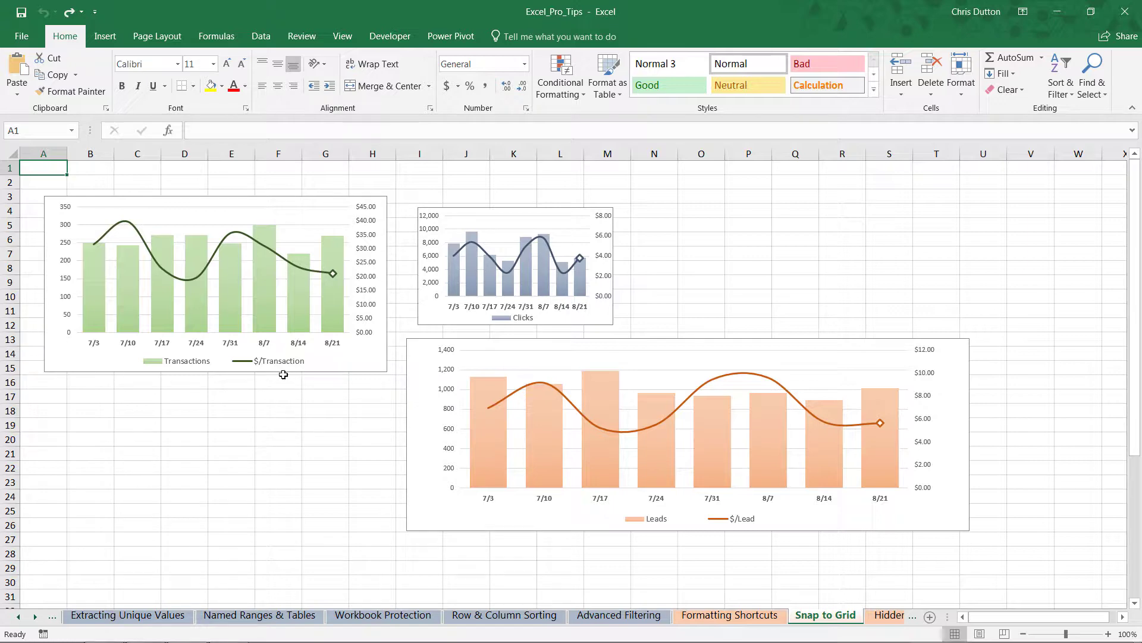
Alt-drag the green Transactions chart to B3 and resize it to span columns B–F, rows 3–13.
left_click(166, 201)
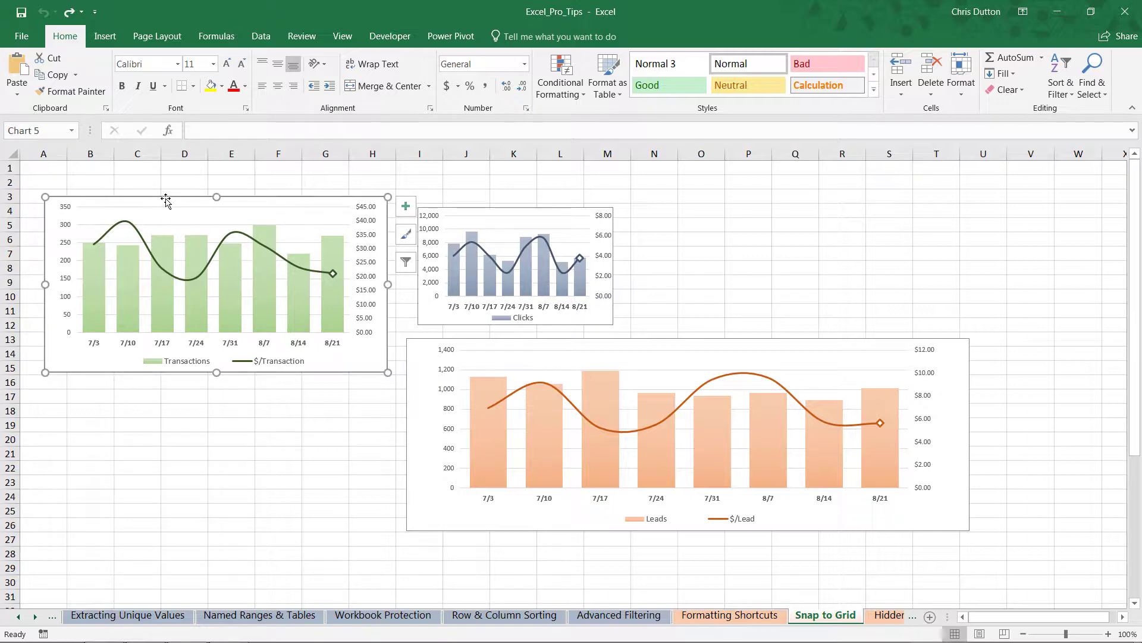
left_click_drag(166, 201, 196, 193)
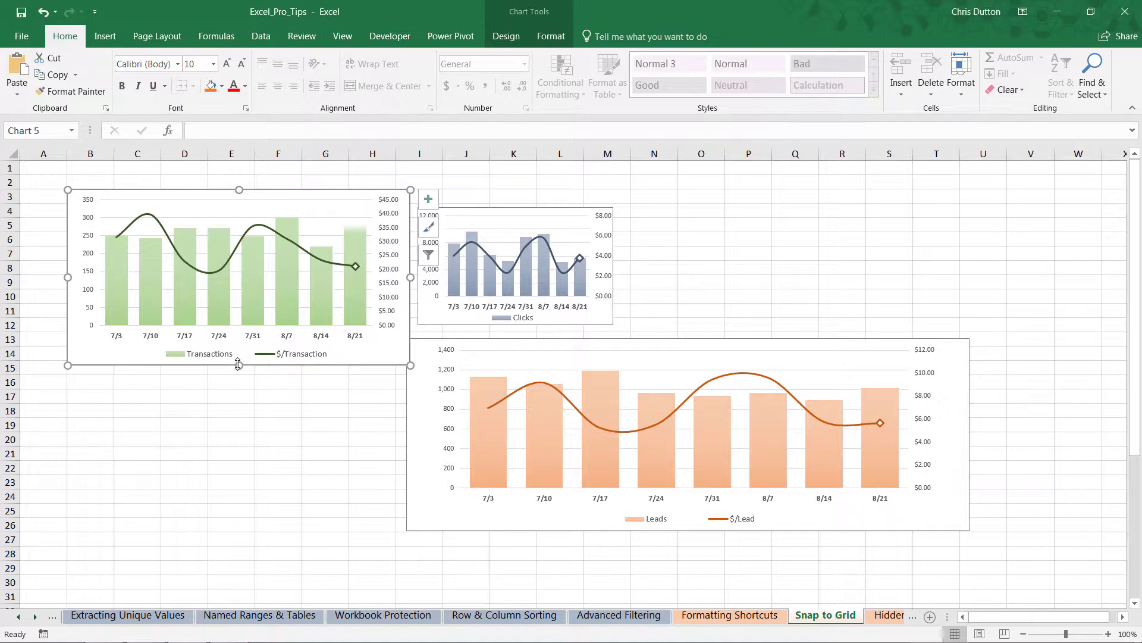
left_click_drag(238, 364, 238, 346)
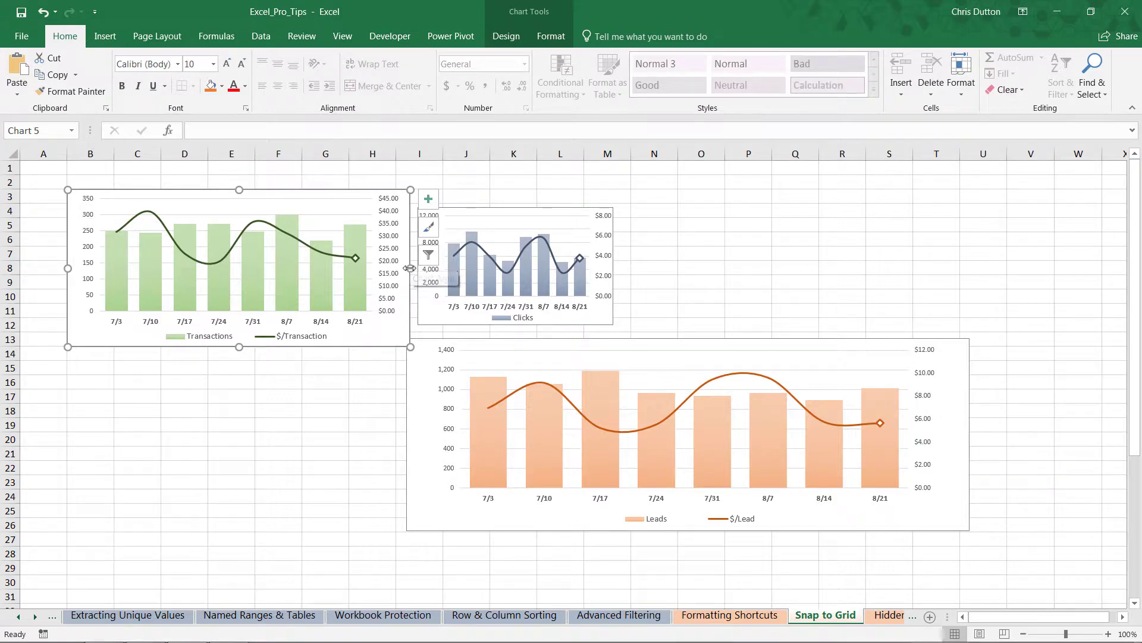
left_click_drag(410, 269, 302, 268)
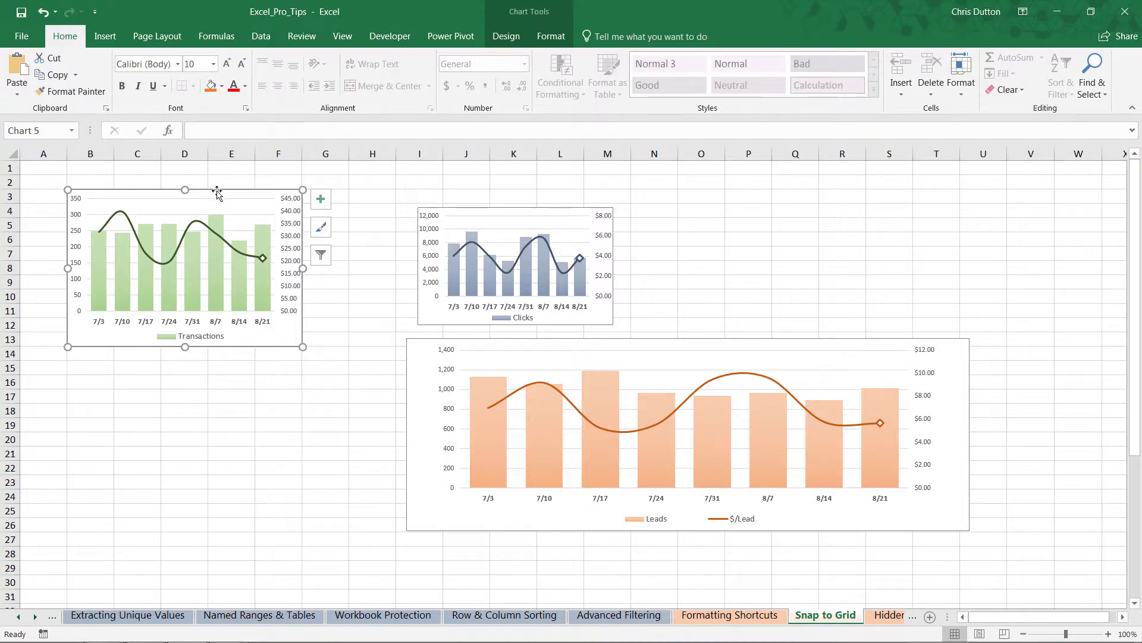
Move the orange Leads chart out of the way and snap the blue Clicks chart's corner to H3.
left_click(354, 334)
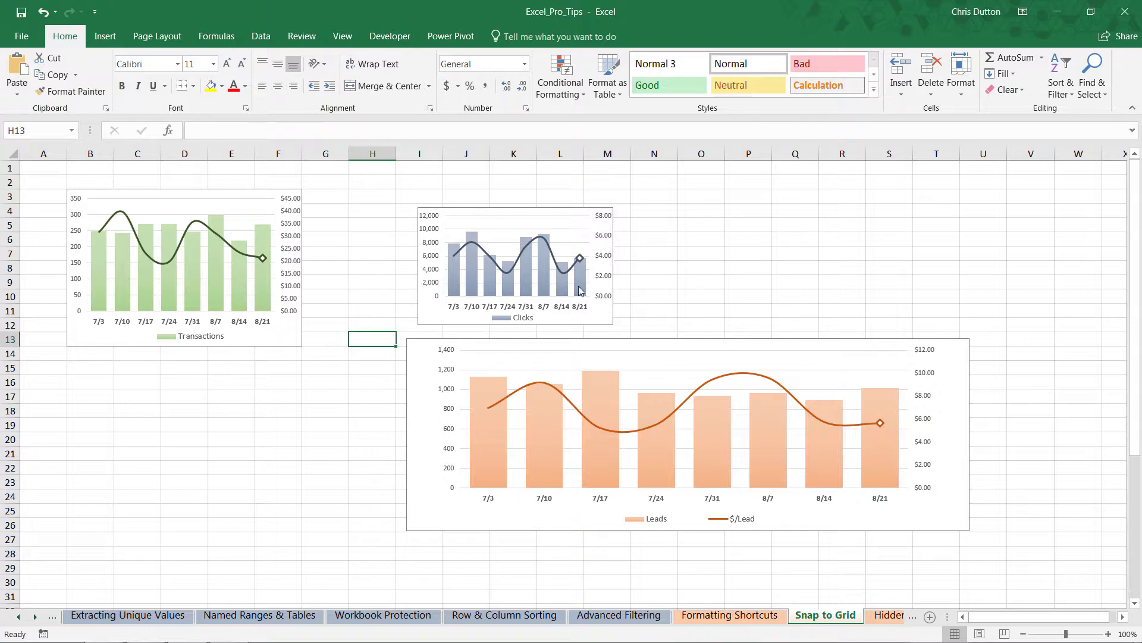
left_click_drag(422, 342, 399, 418)
left_click_drag(428, 208, 383, 219)
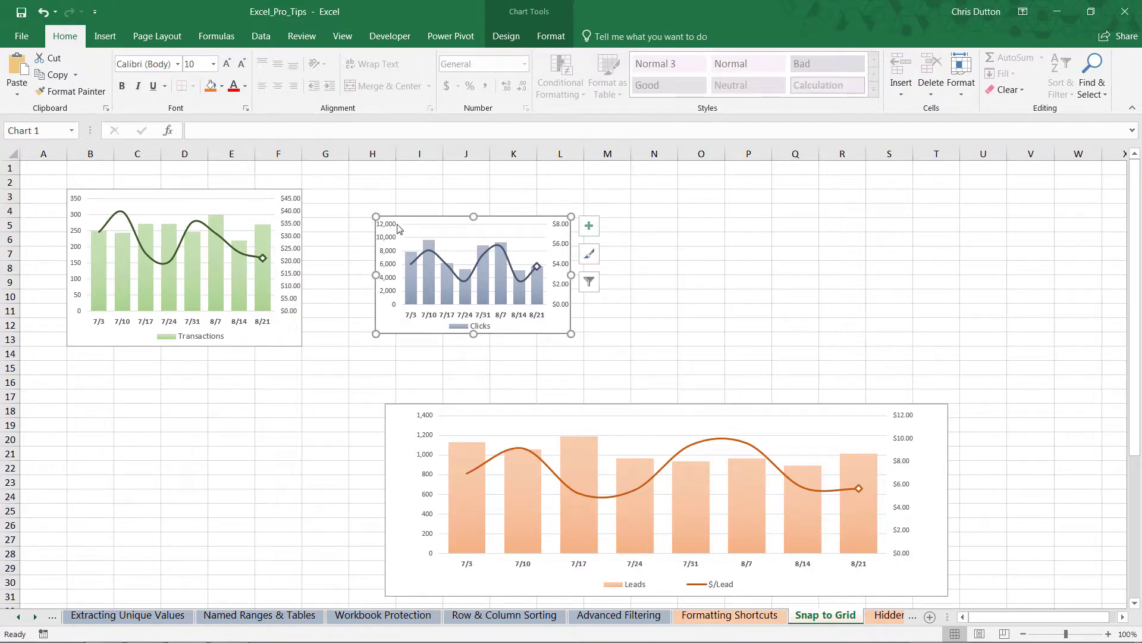
left_click_drag(405, 222, 379, 193)
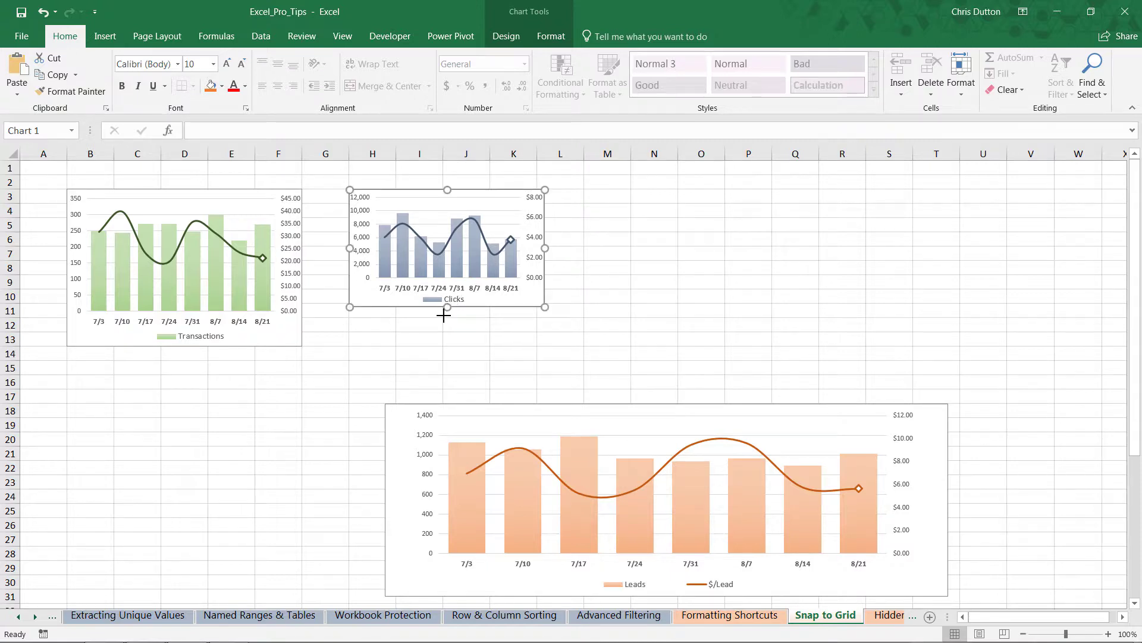
Resize the Clicks chart to end at row 13 and column L.
left_click_drag(443, 315, 434, 346)
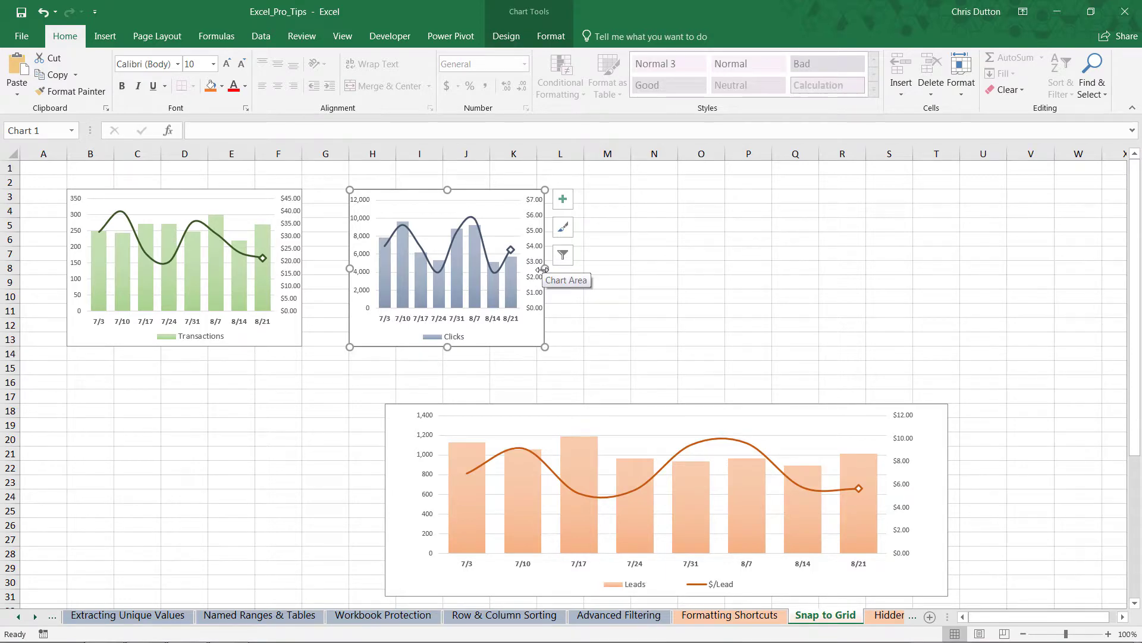
left_click_drag(544, 269, 569, 269)
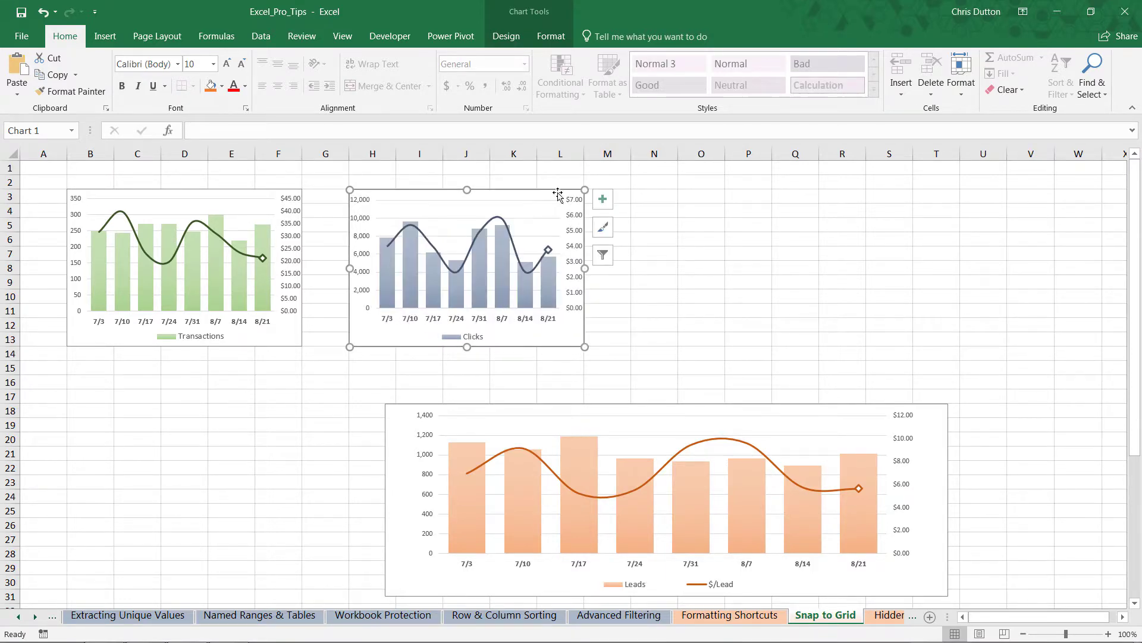
left_click(289, 394)
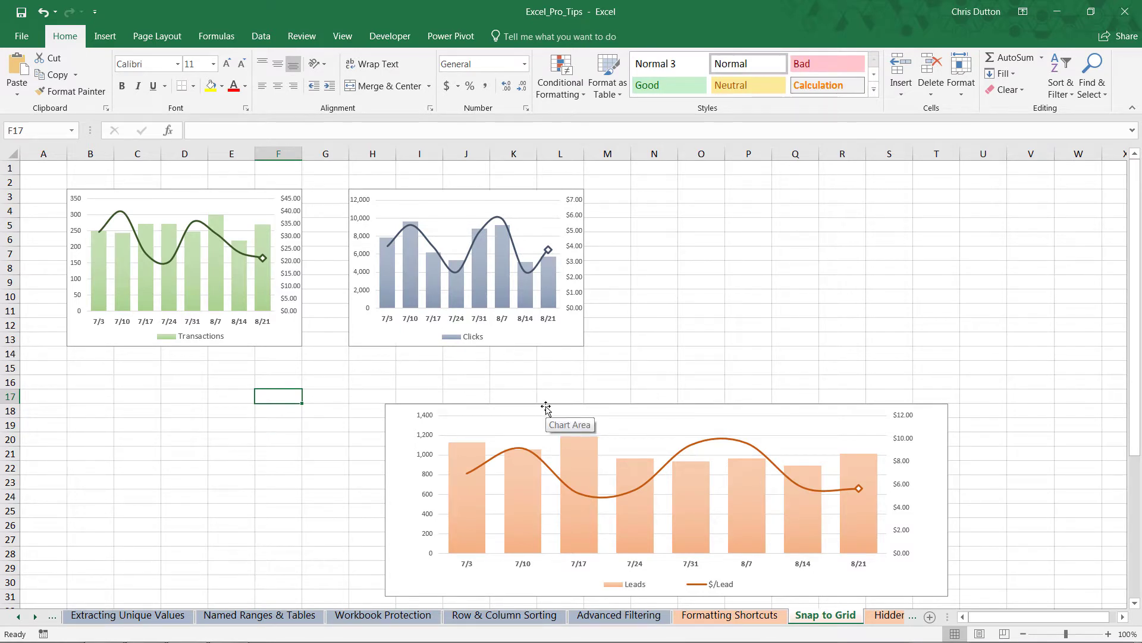
Alt-drag the orange Leads chart up to cell N3 and scroll its right edge into view.
left_click_drag(546, 407, 784, 189)
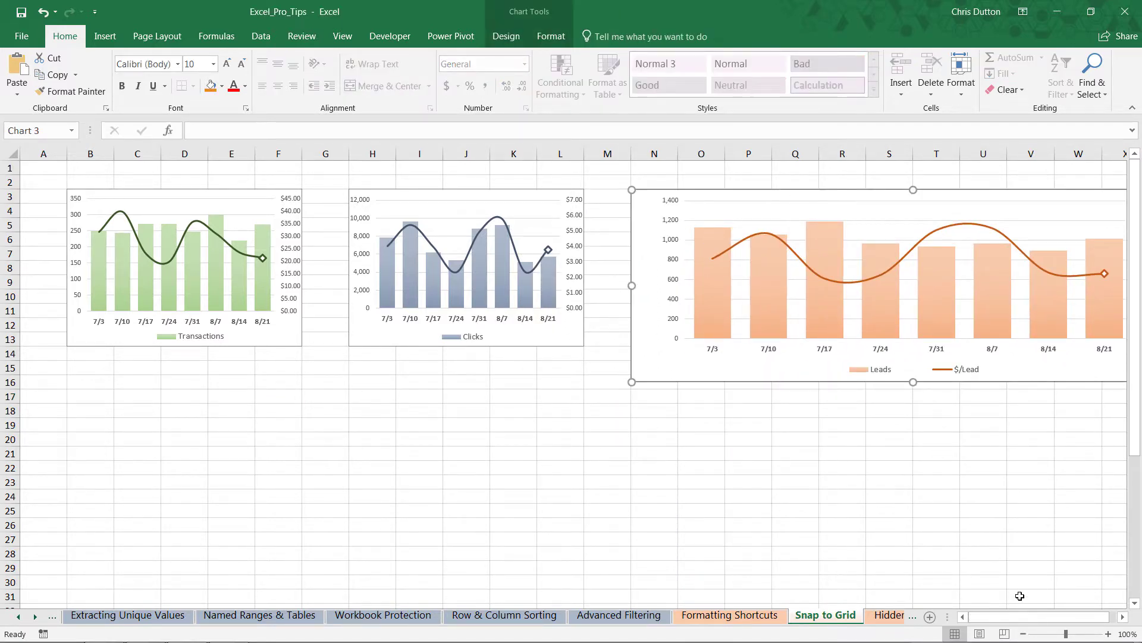
left_click(1122, 617)
left_click(1121, 617)
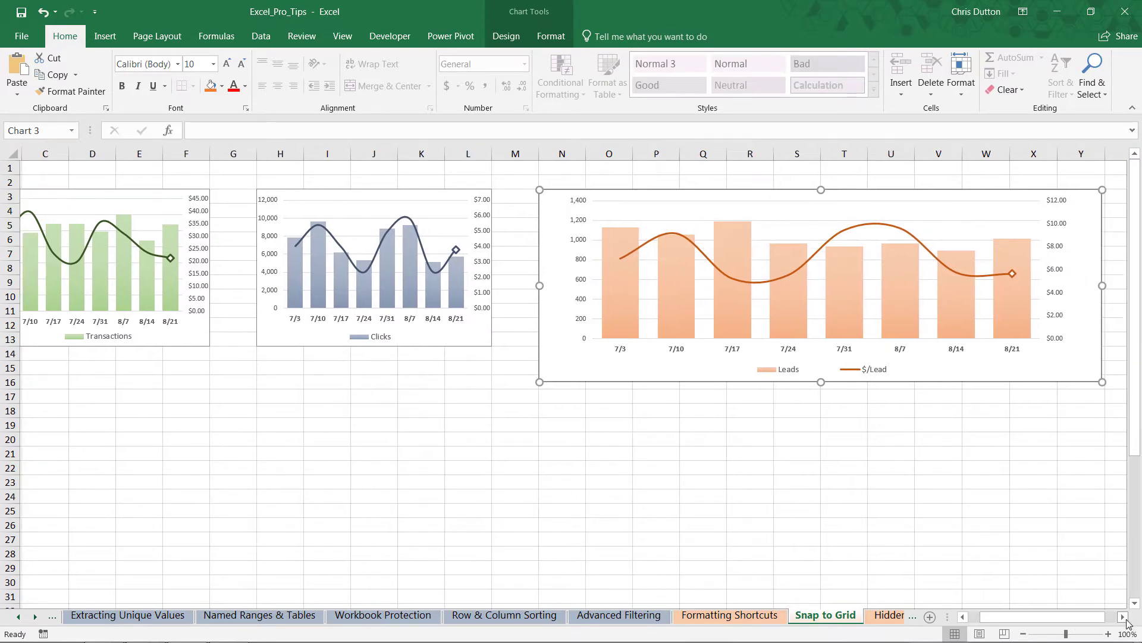
left_click(1121, 617)
Resize the Leads chart to end at column R and row 13.
left_click_drag(1053, 287, 731, 287)
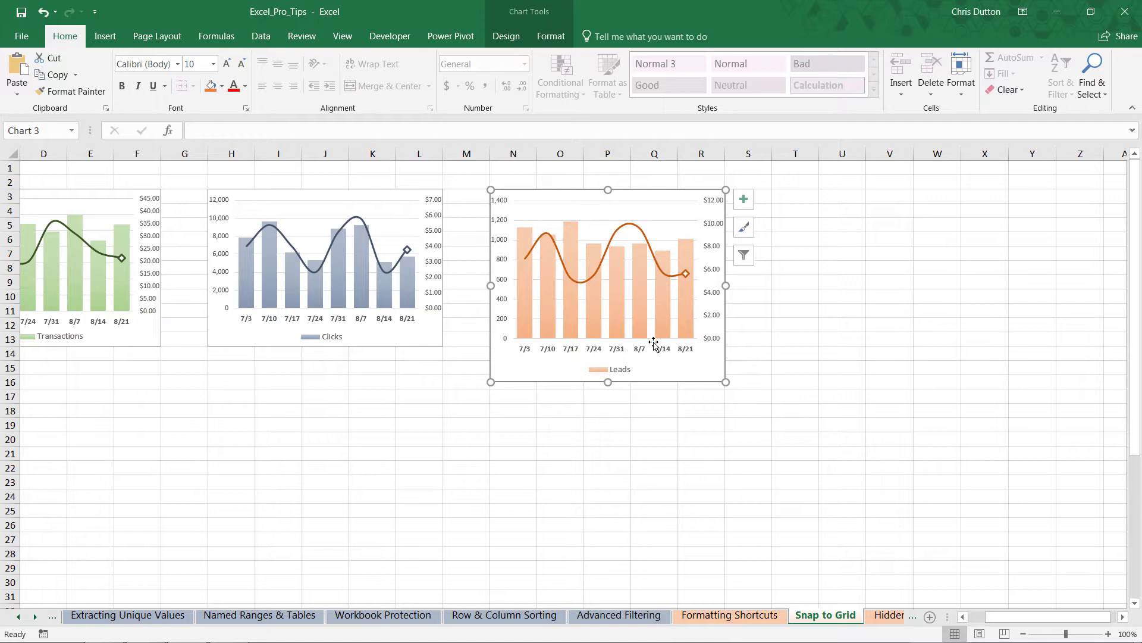
left_click_drag(607, 384, 608, 346)
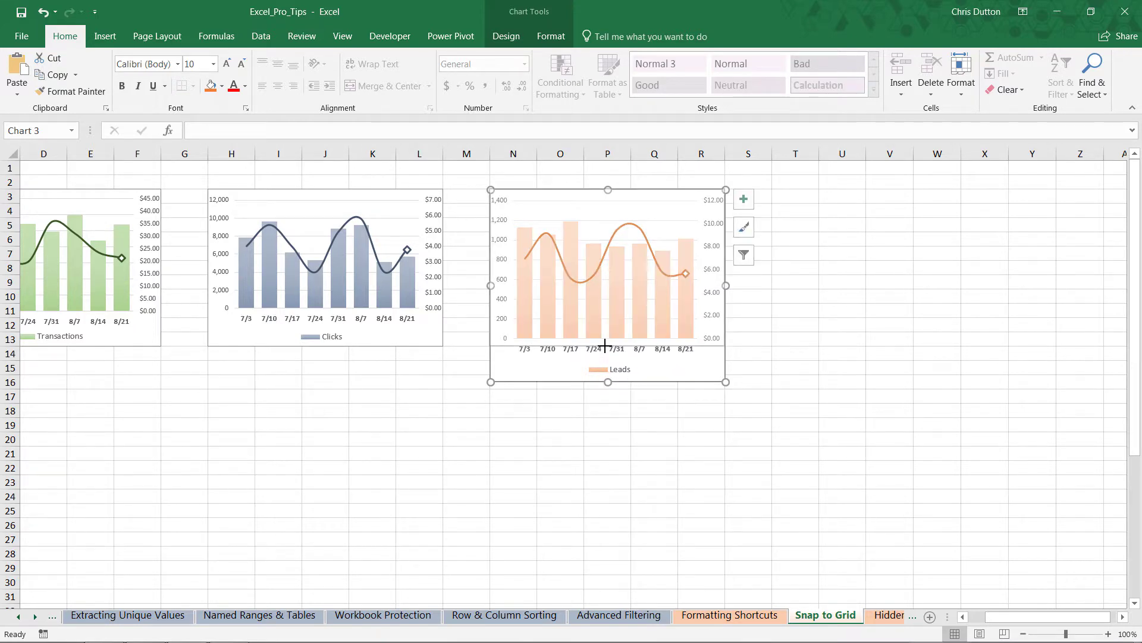
left_click(757, 411)
left_click_drag(1031, 614, 1011, 613)
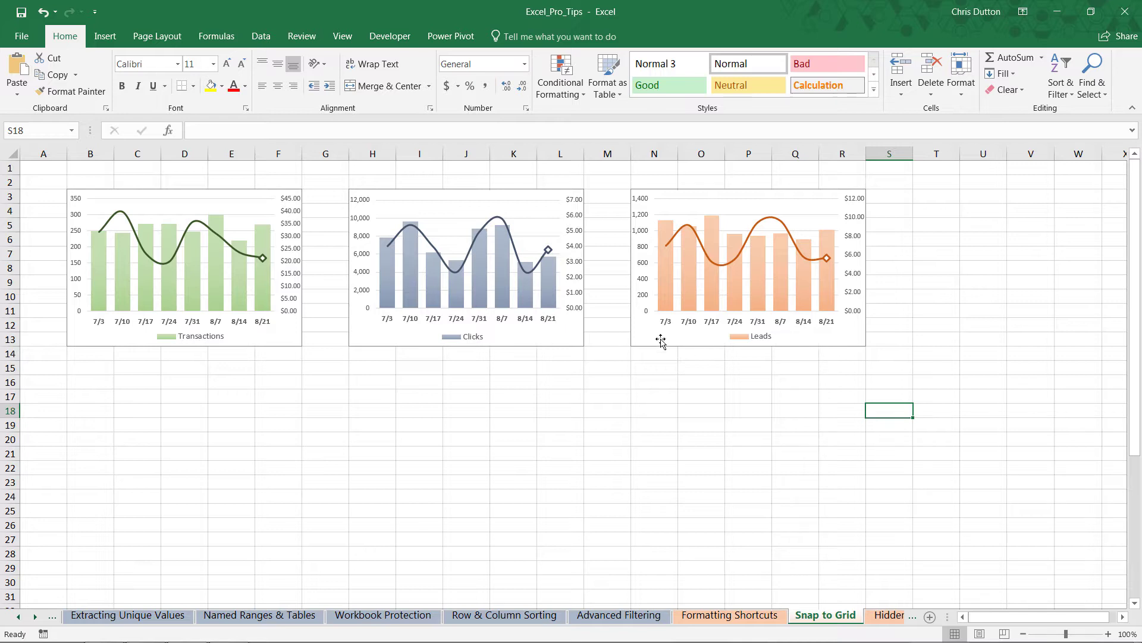
Show the Align options on the Page Layout ribbon.
left_click(156, 36)
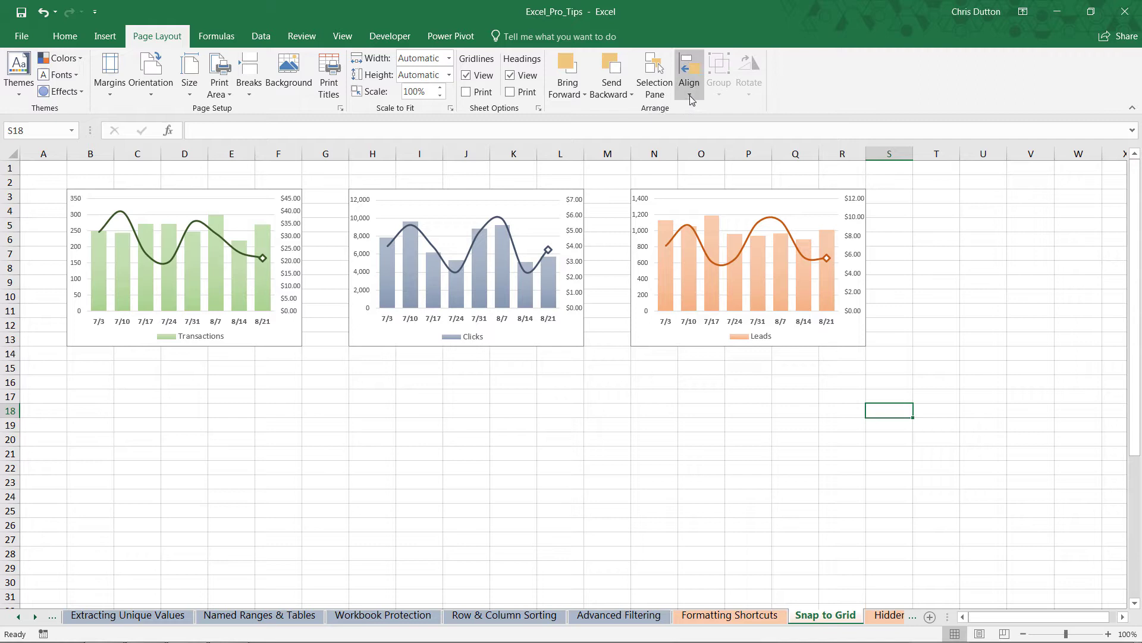
left_click(689, 74)
left_click(500, 375)
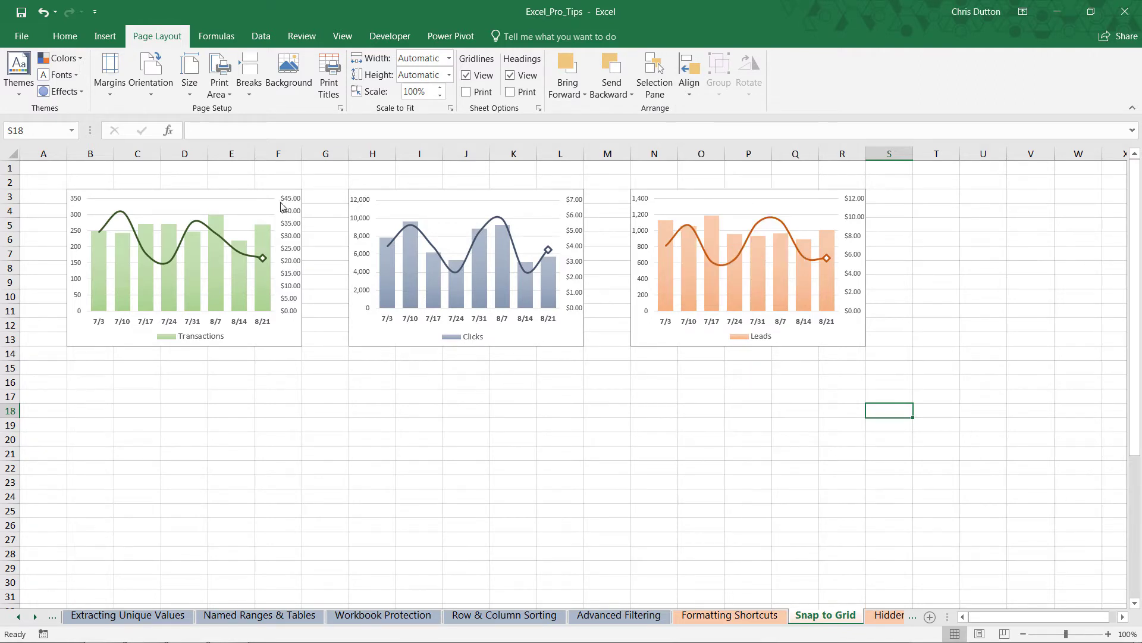
Select the Transactions, Clicks and Leads charts together and review the Align options without applying one.
left_click(232, 192)
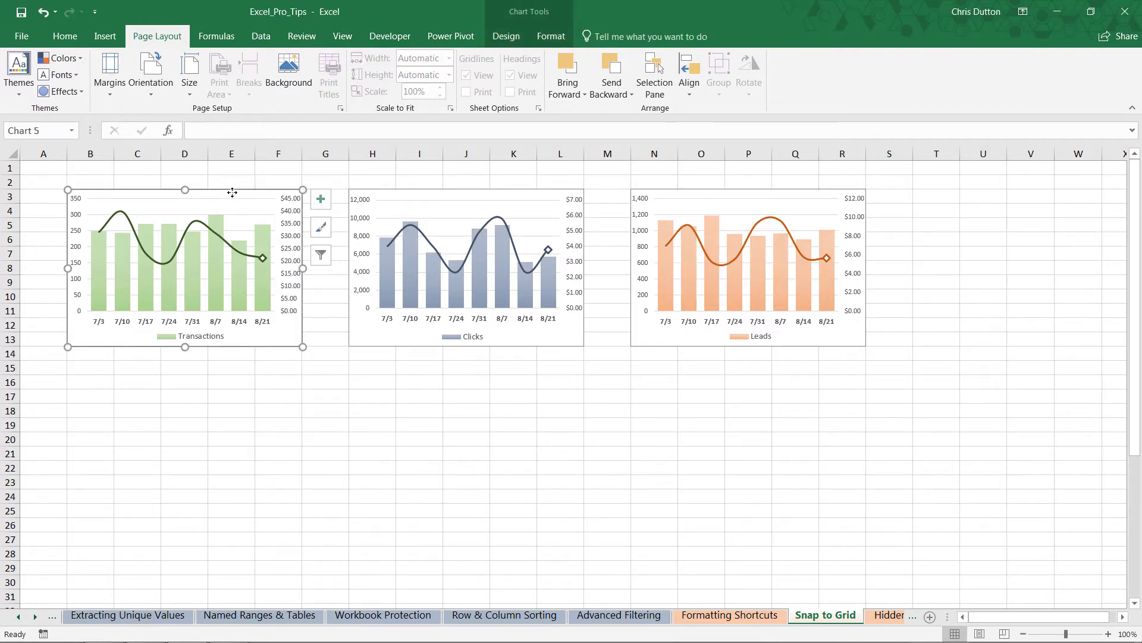
left_click(411, 193, "ctrl")
left_click(667, 194, "ctrl")
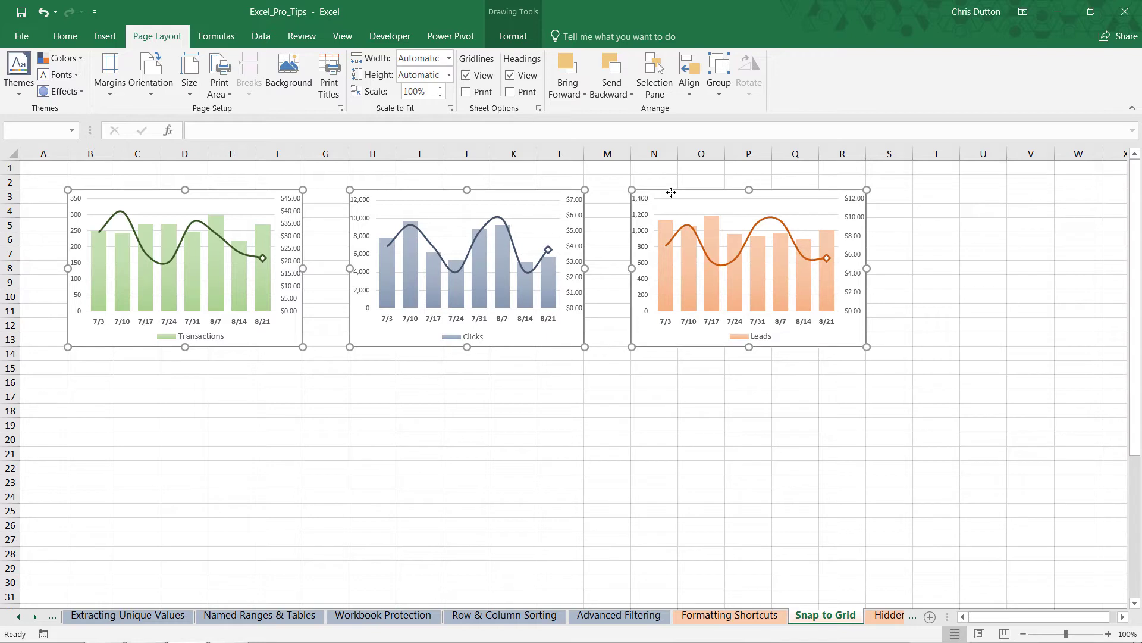
left_click(690, 95)
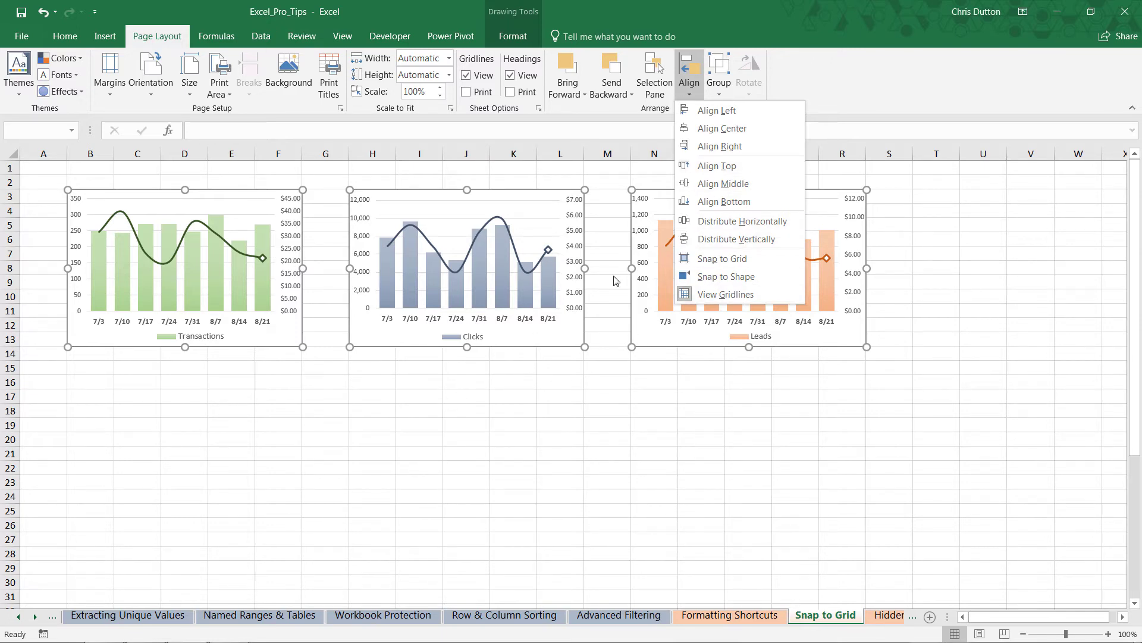
left_click(355, 366)
left_click(194, 171)
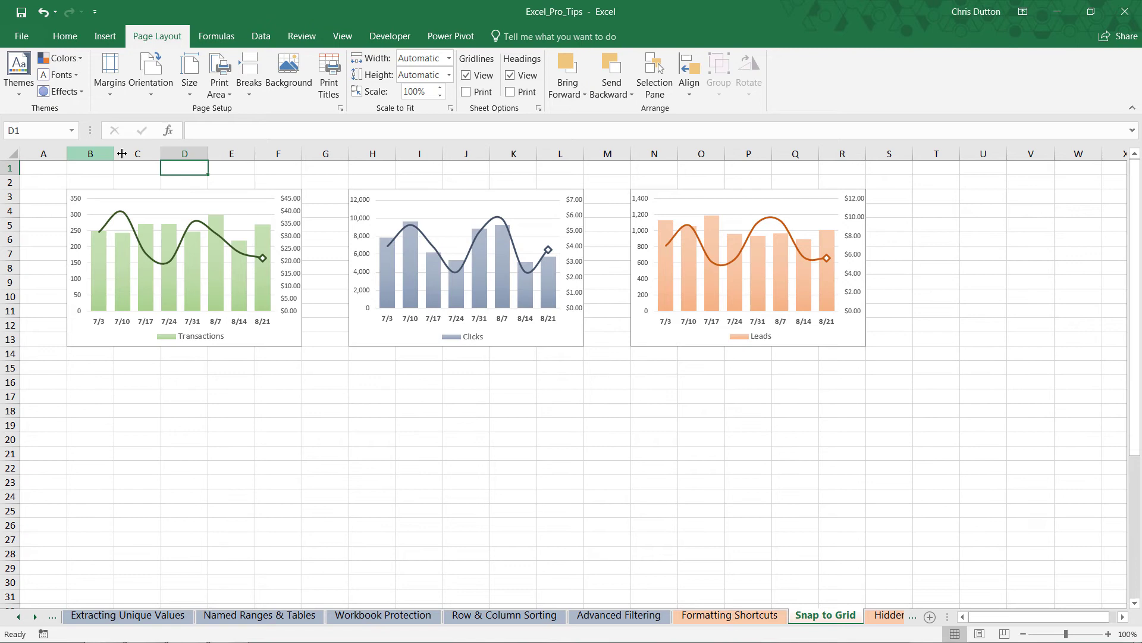